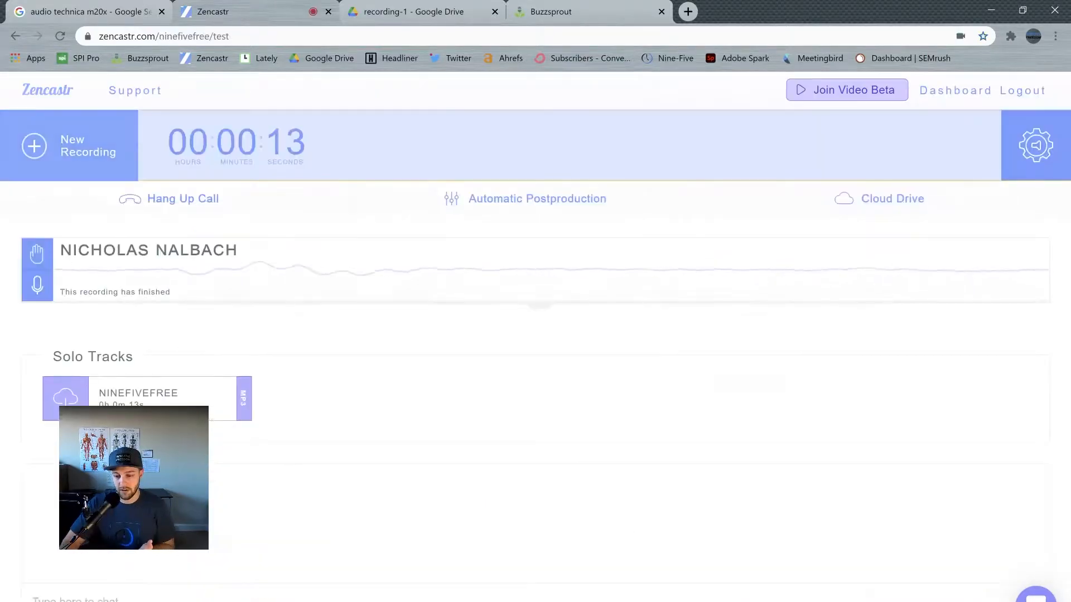
Step: Open a new recording in the Test episode and look over its guest invitation form without sending any invites
click(69, 146)
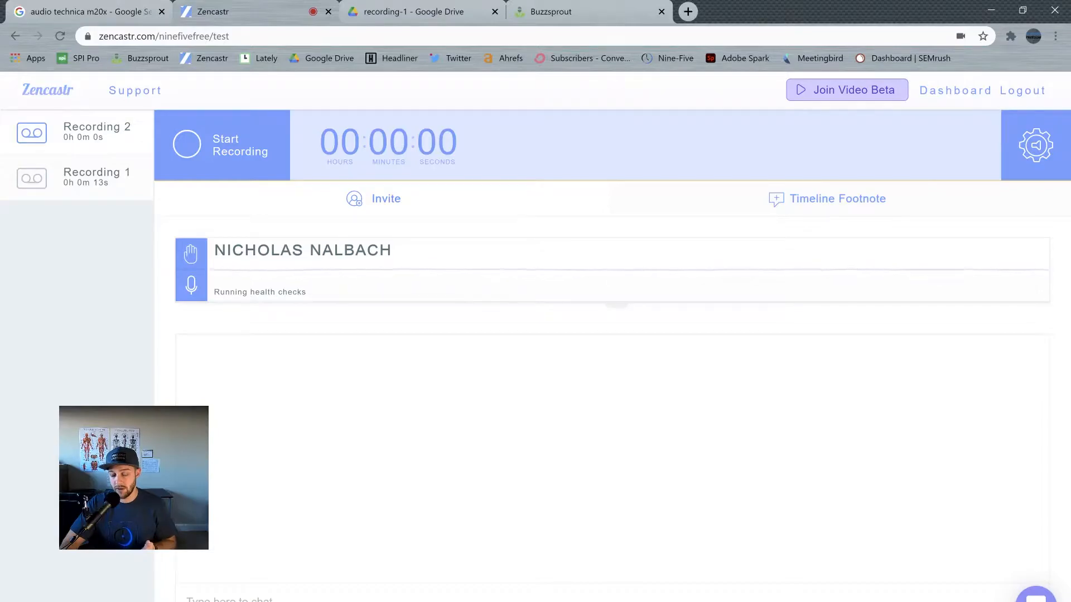
click(386, 199)
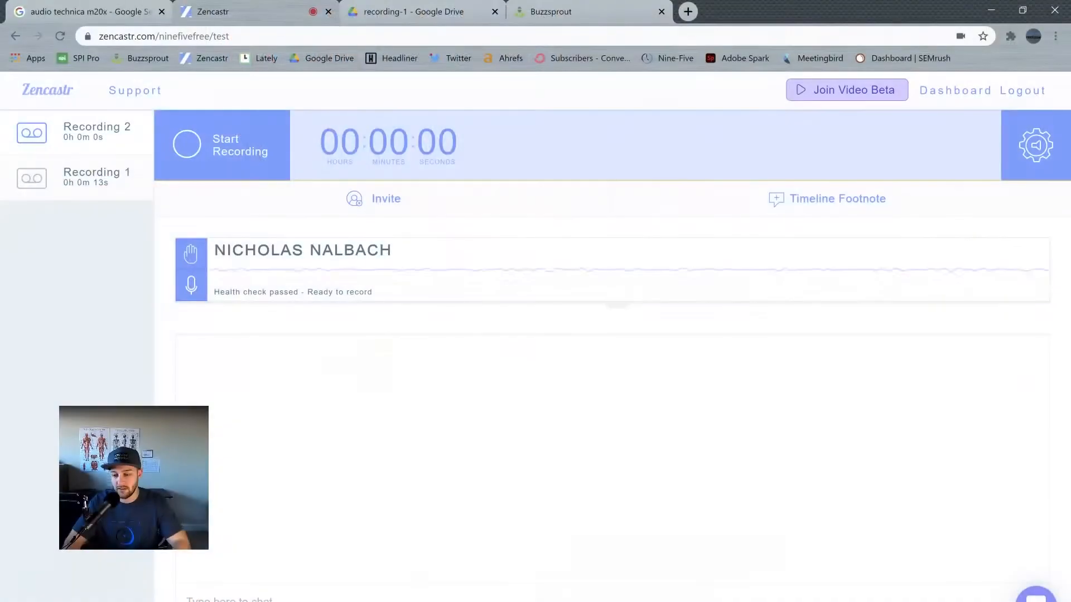
click(373, 199)
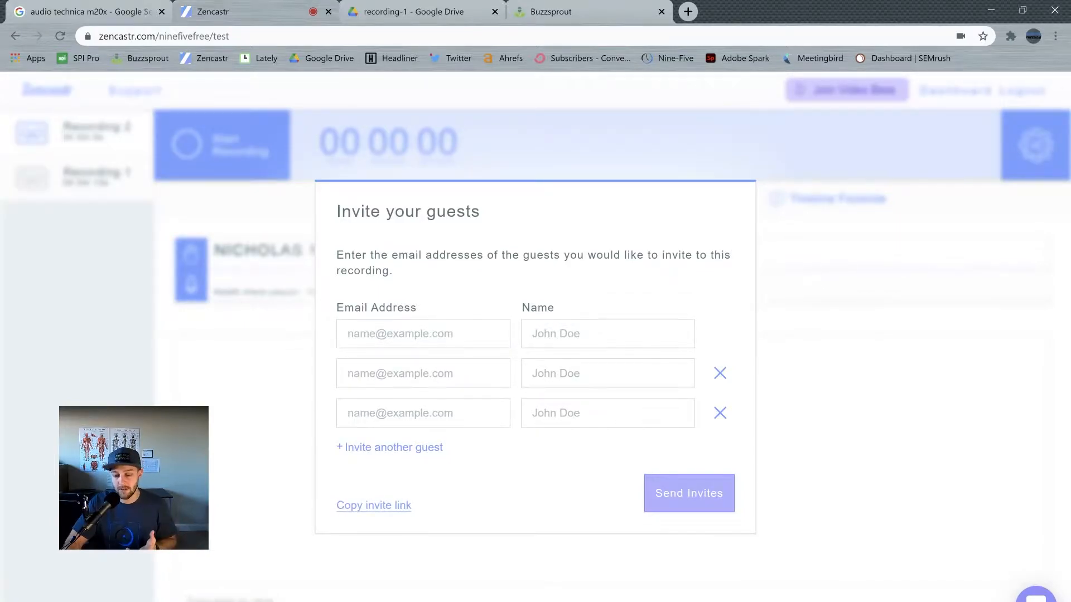
key(Escape)
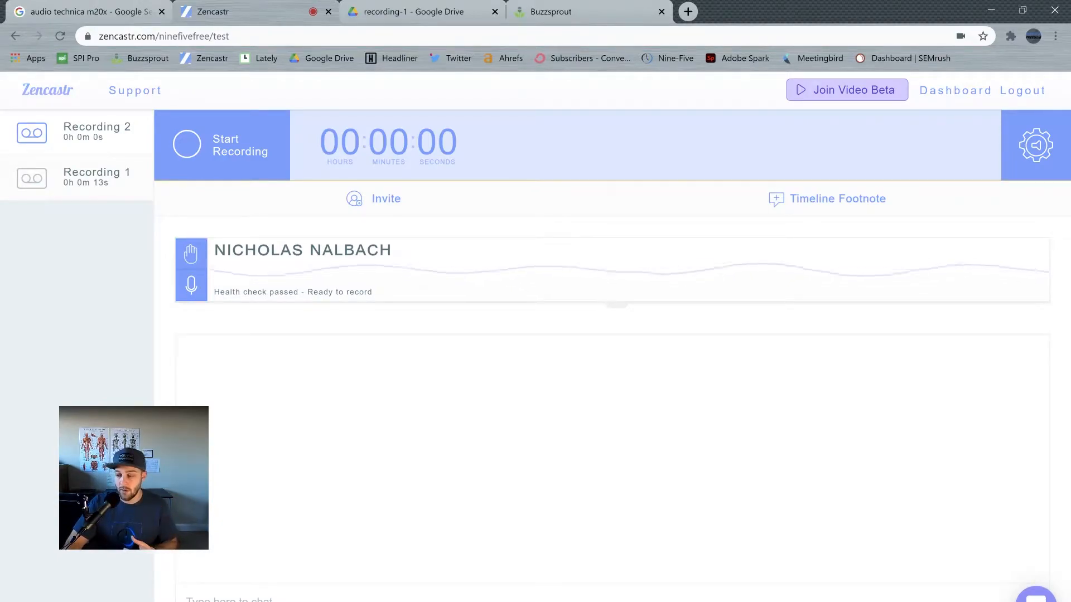
Step: Save the audio settings with the Samson Q2U microphone as input and record a take of about 33 seconds
click(1036, 145)
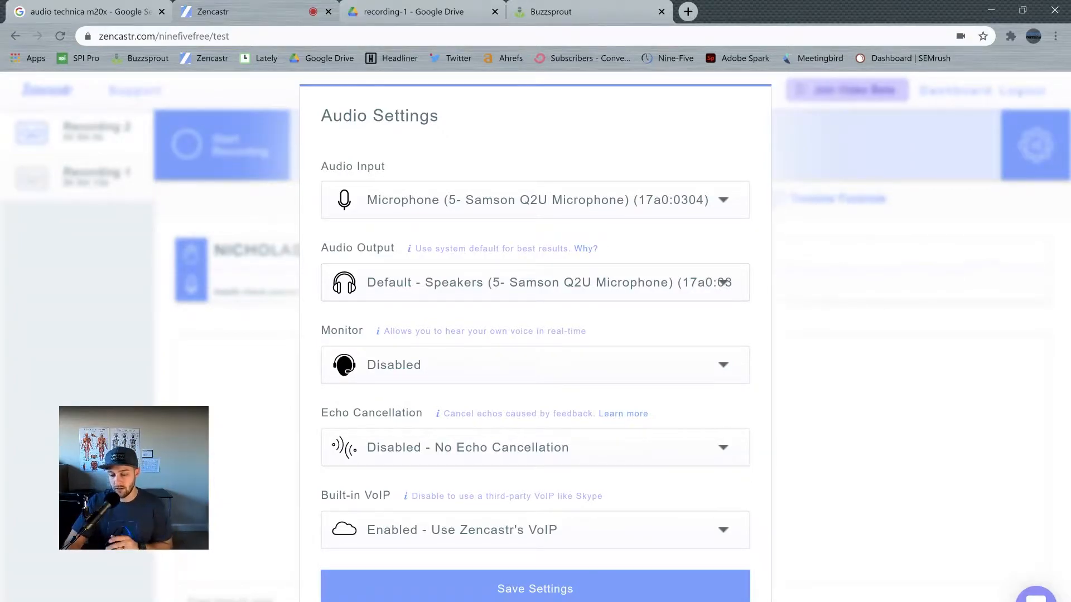
click(535, 589)
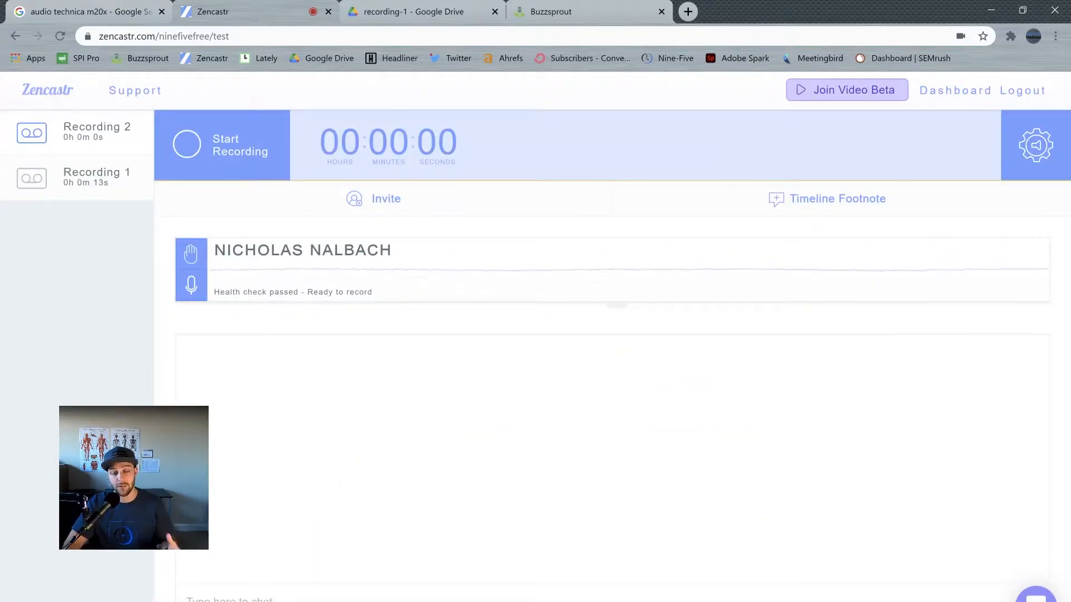
click(222, 145)
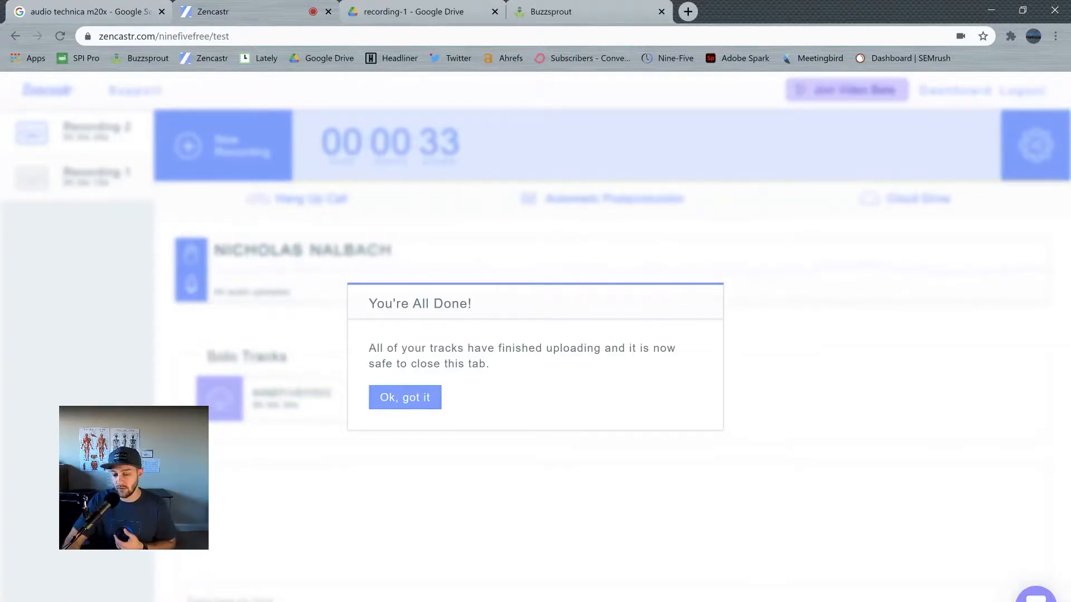
click(405, 397)
Step: Switch to Google Drive and download the new recording's audio file from its subfolder of the test folder
click(413, 12)
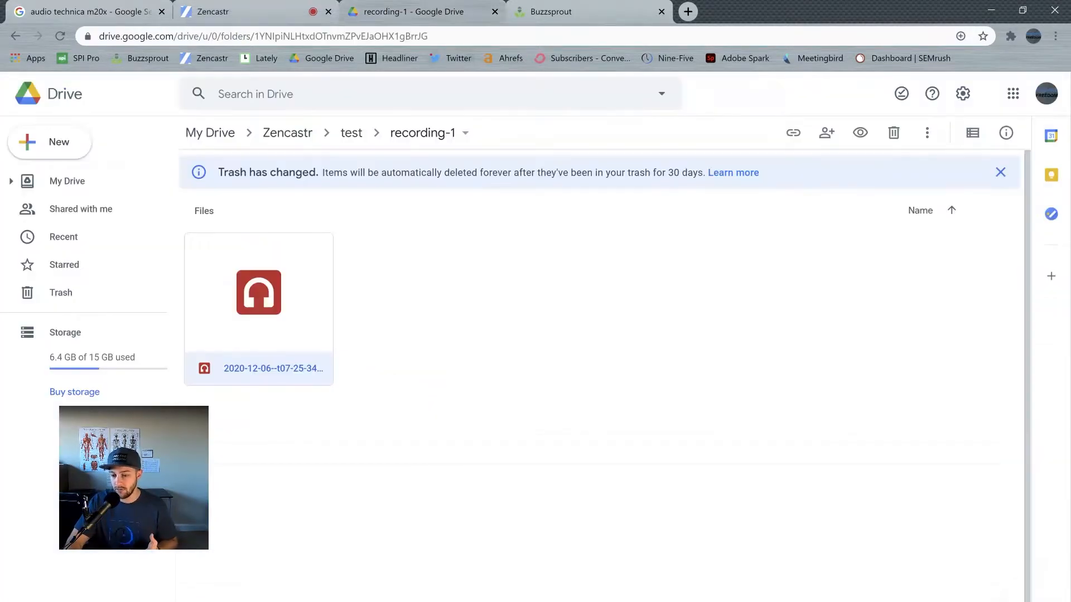
click(352, 133)
double_click(406, 250)
right_click(253, 327)
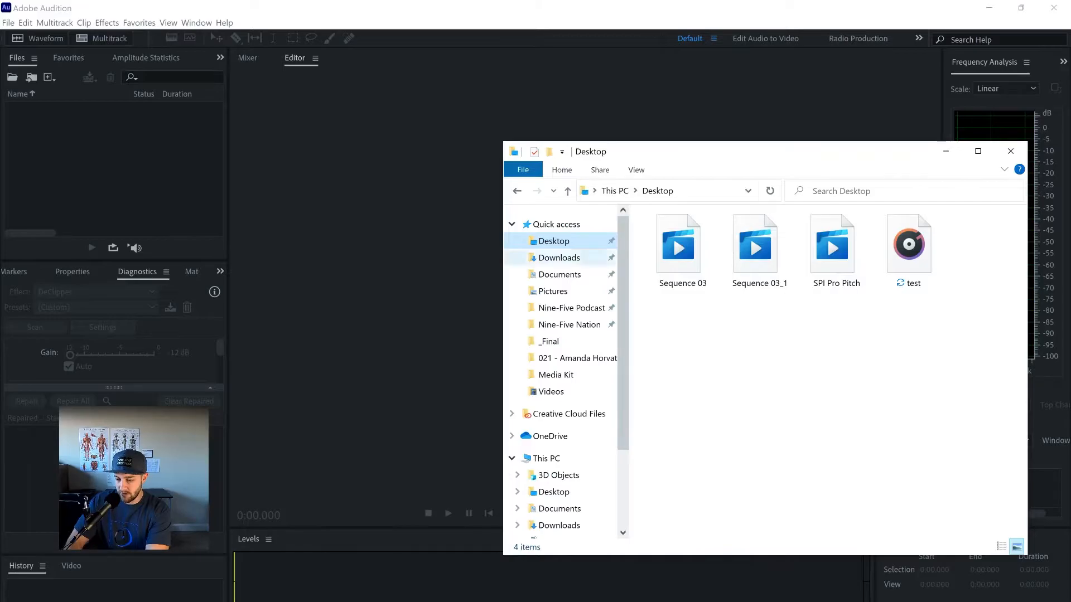
Step: Switch to Adobe Audition, import 2020-12-06--t08-17-19pm--ninefivefree from the Downloads folder and open it in the waveform editor
click(560, 257)
drag(742, 253, 145, 167)
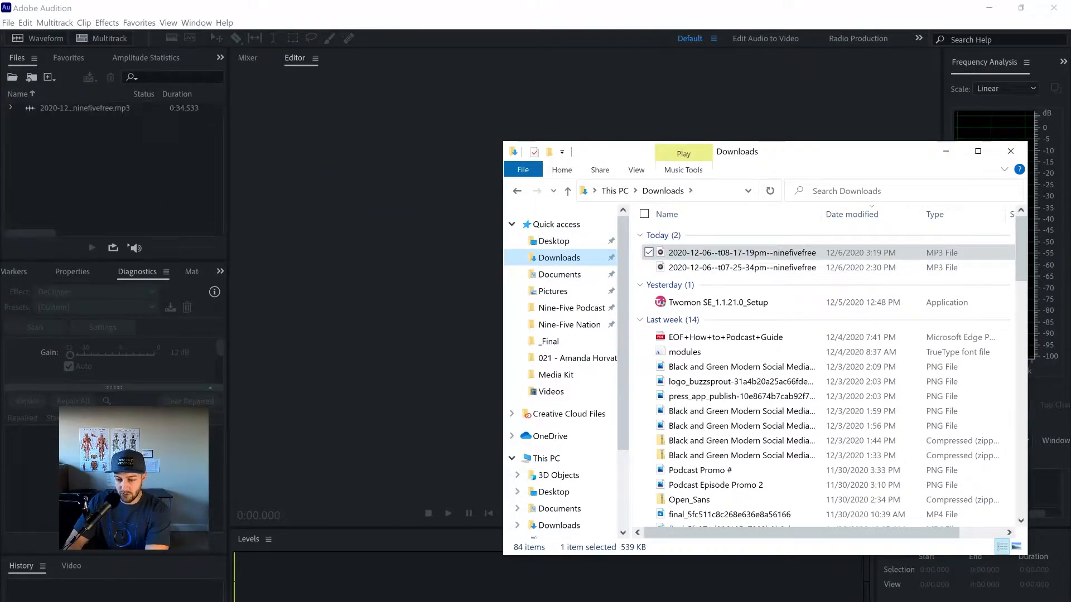
double_click(85, 108)
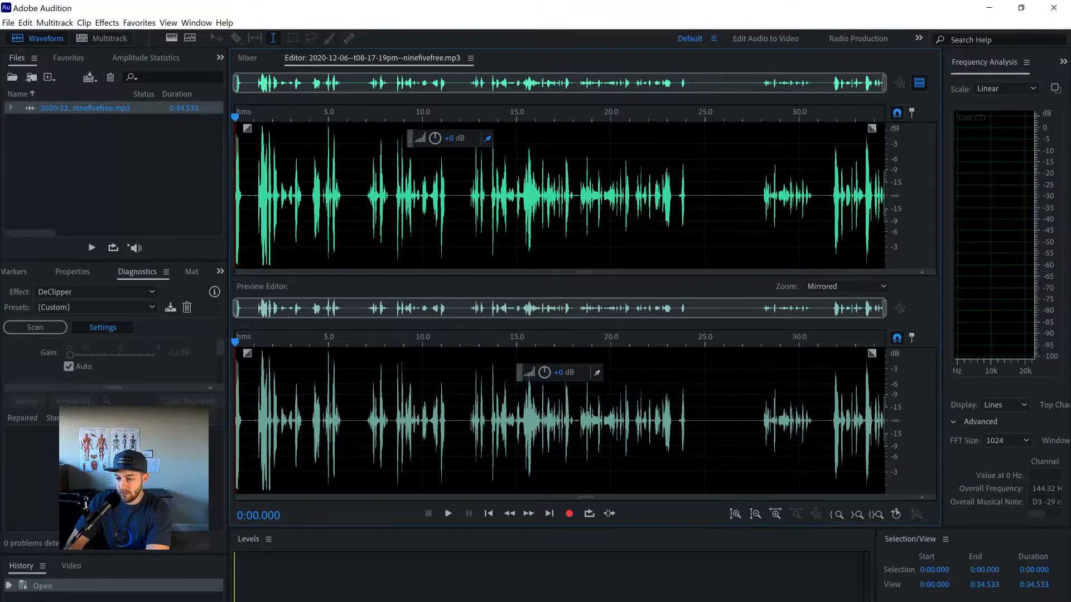
Step: Toggle the Preview Editor and play roughly the first 1.5 seconds of the recording
click(919, 83)
click(919, 82)
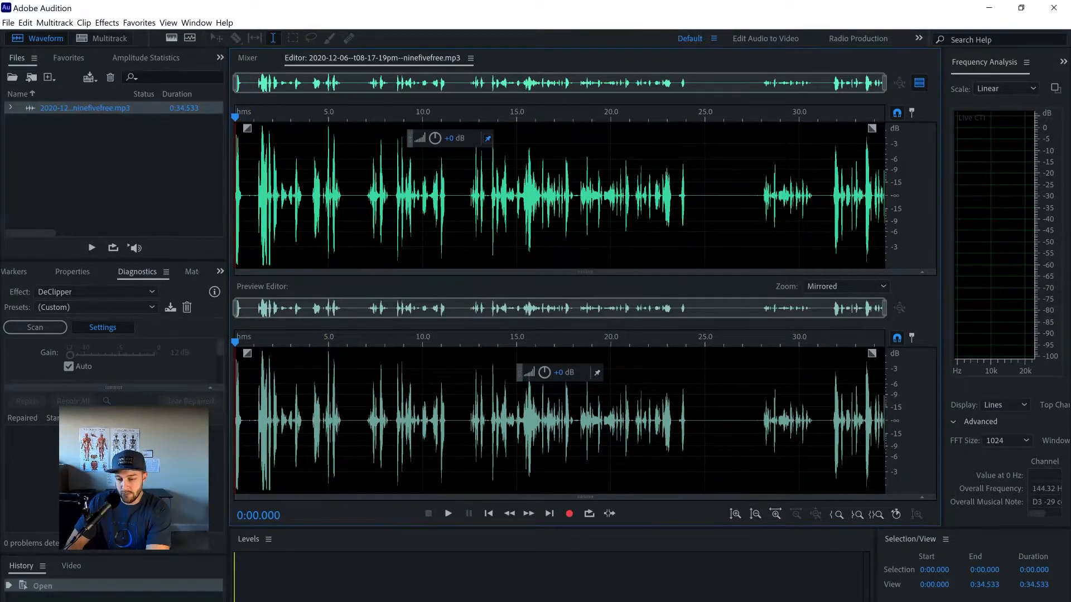
key(space)
key(space)
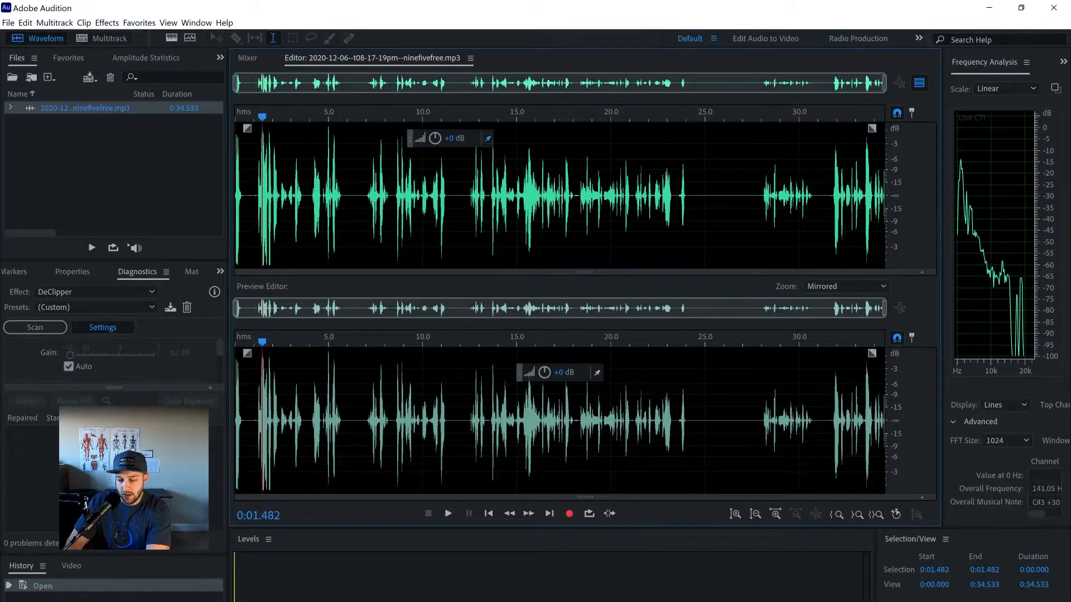
Step: Delete three unwanted passages from the waveform, at about 5.8–7.1 s, 10.7–12.2 s and 21.9–27.9 s
drag(368, 196, 344, 196)
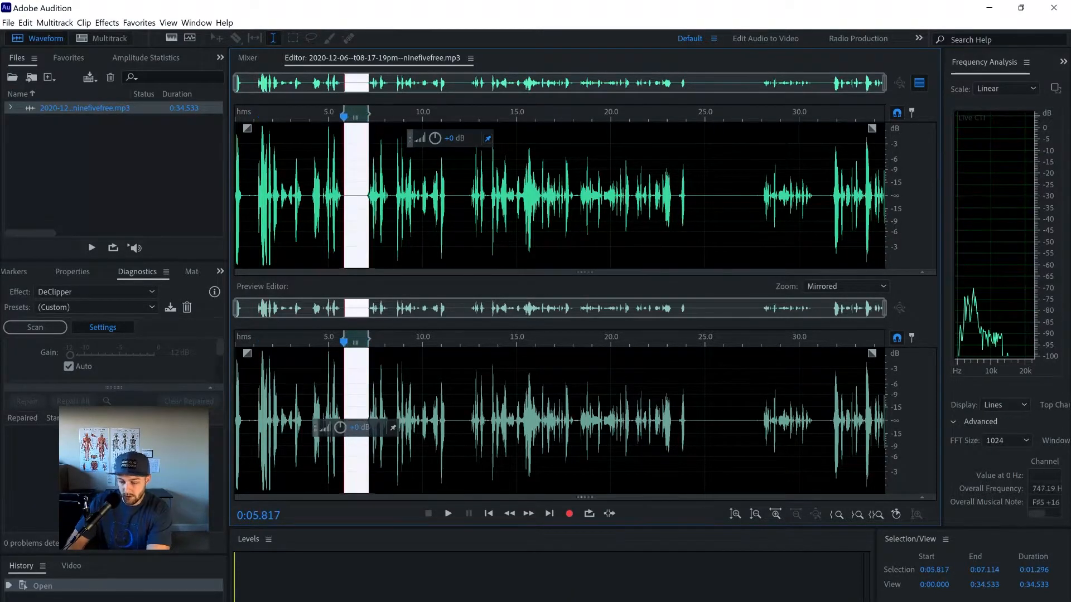
key(Delete)
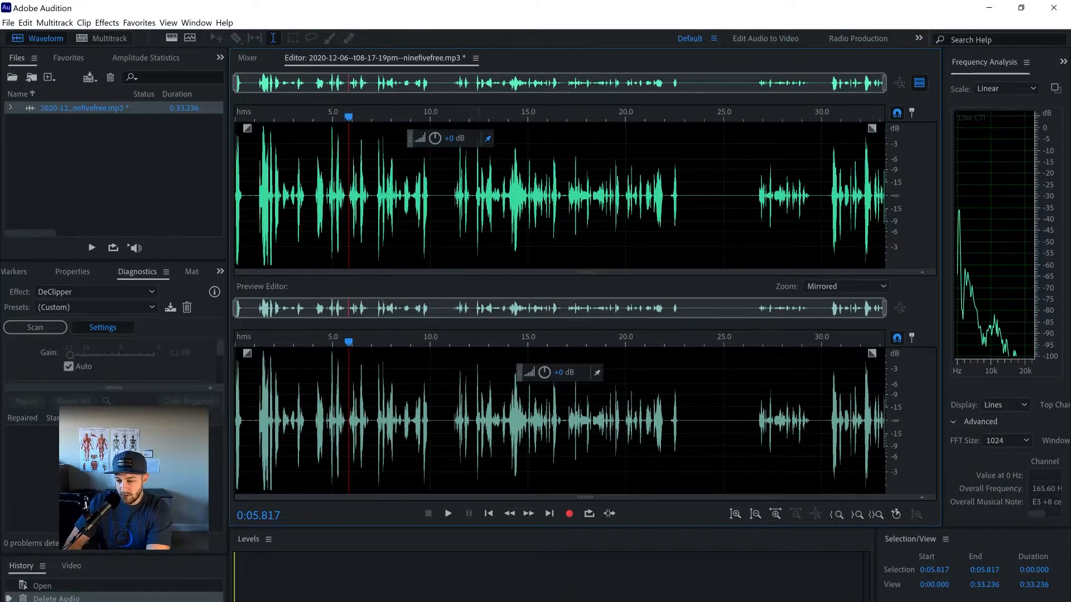
drag(474, 196, 443, 196)
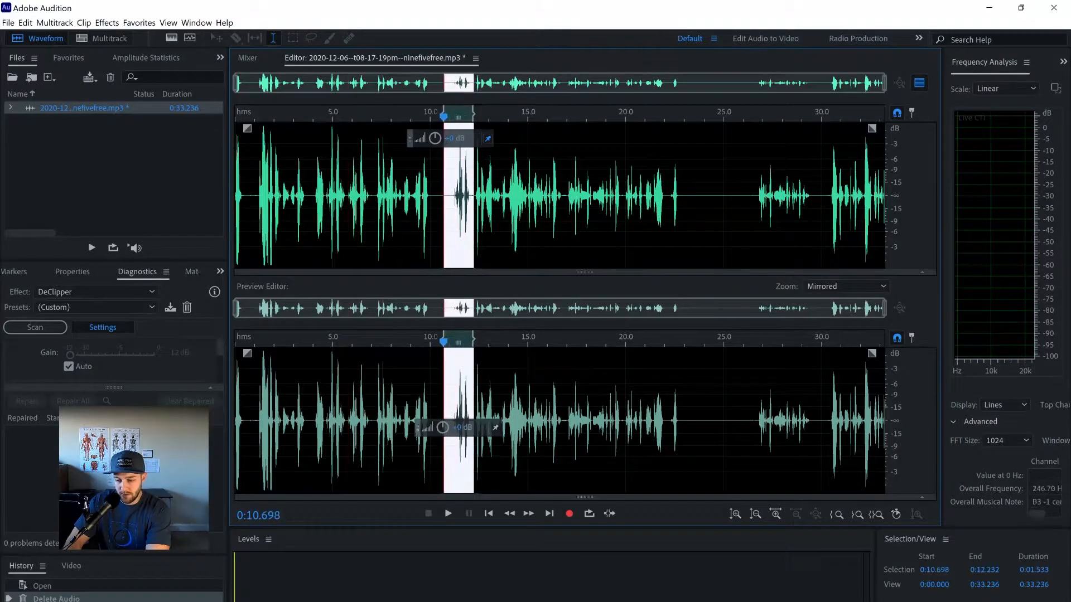
key(Delete)
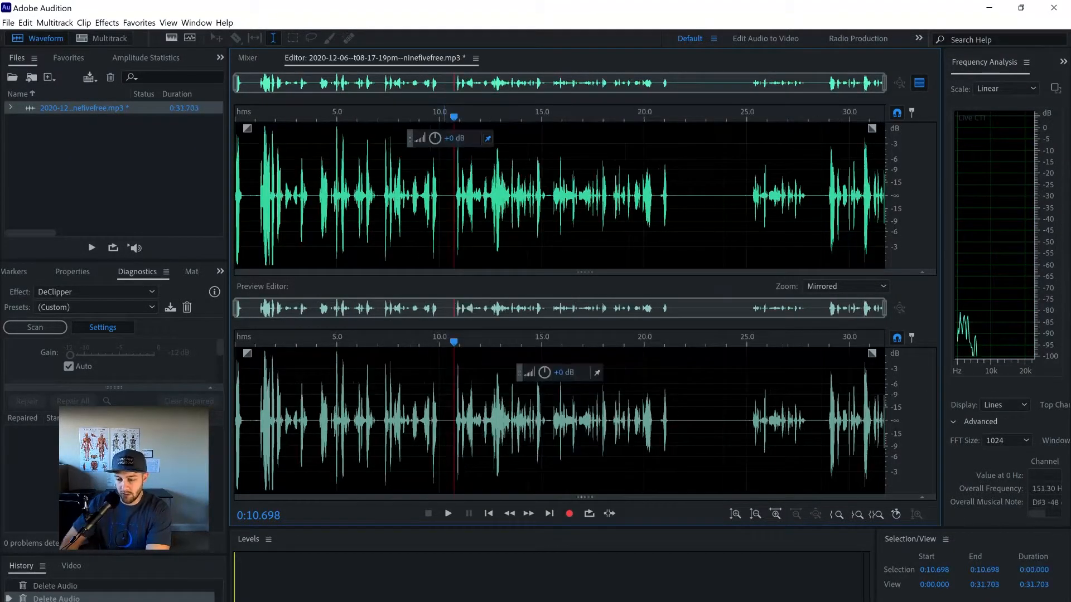
drag(809, 418, 683, 418)
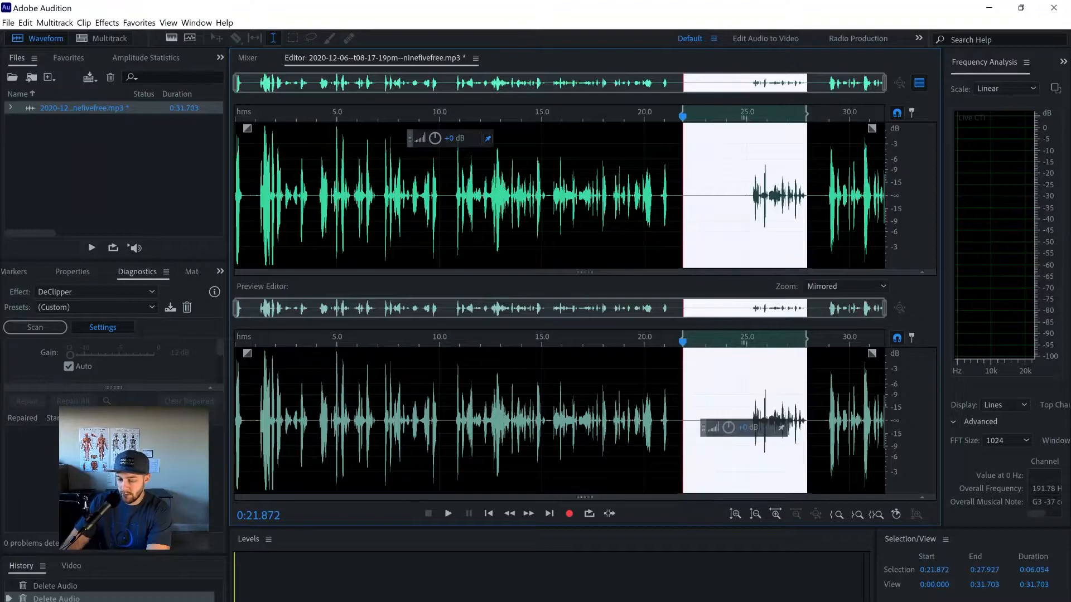
key(Delete)
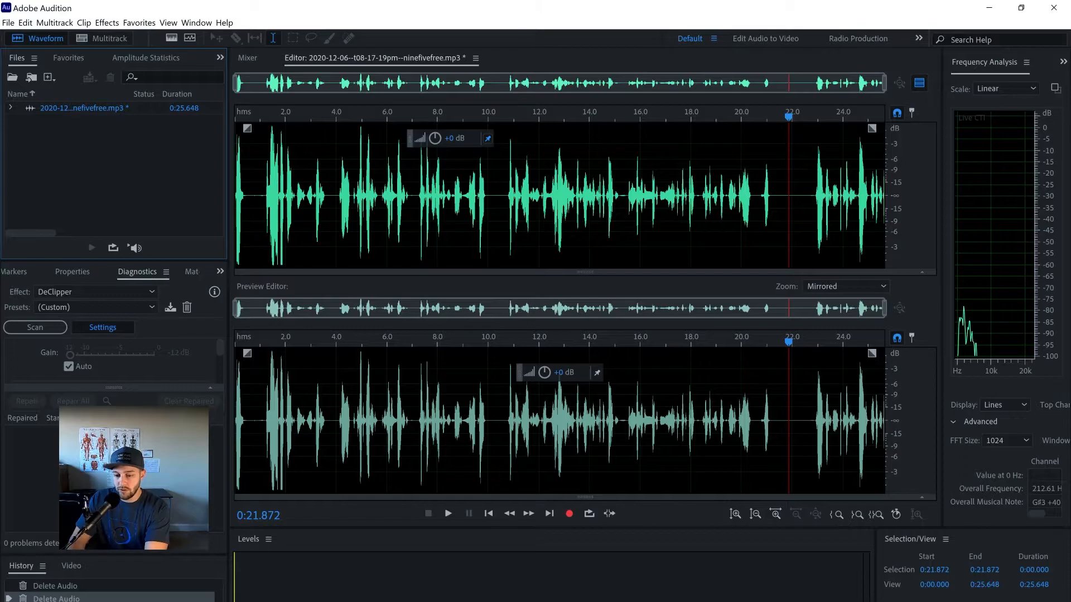
Step: Apply the Dynamics effect to the whole recording with only the compressor on: threshold -20 dB, ratio 3, makeup 8 dB
click(107, 23)
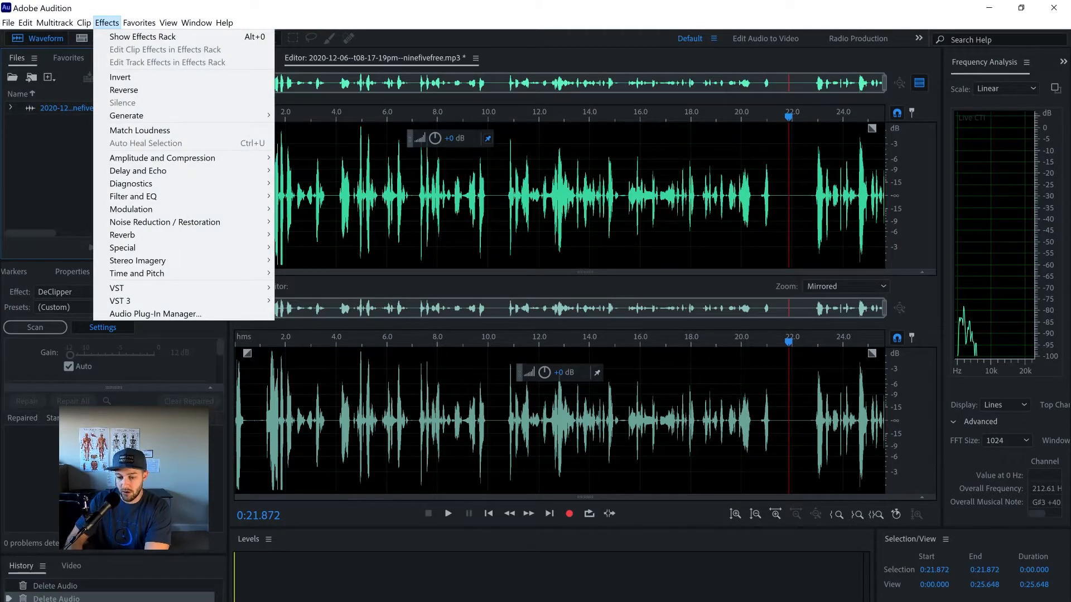
mouse_move(167, 158)
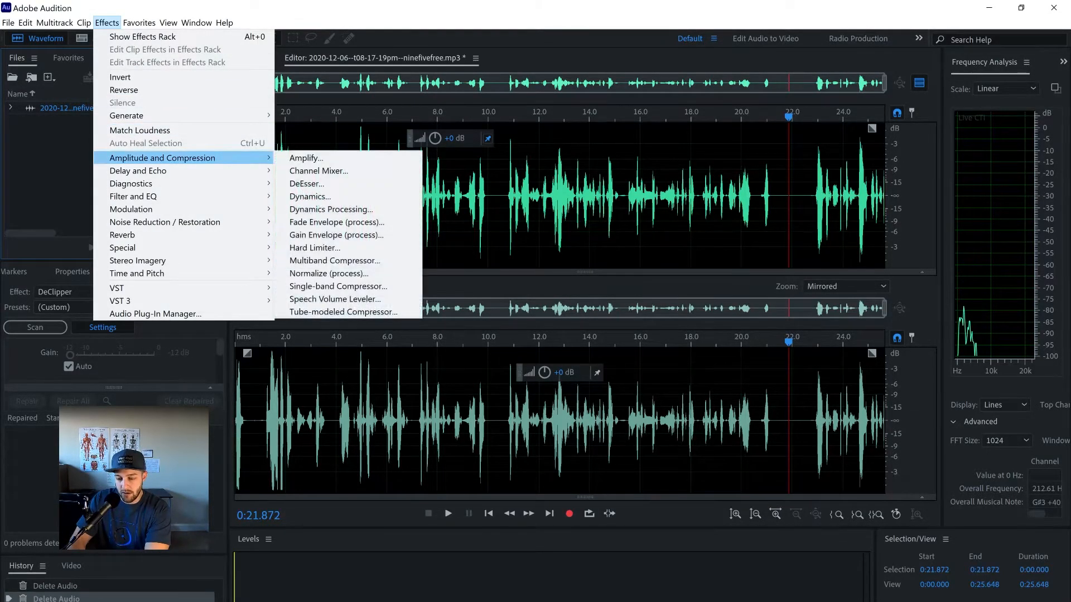
click(310, 197)
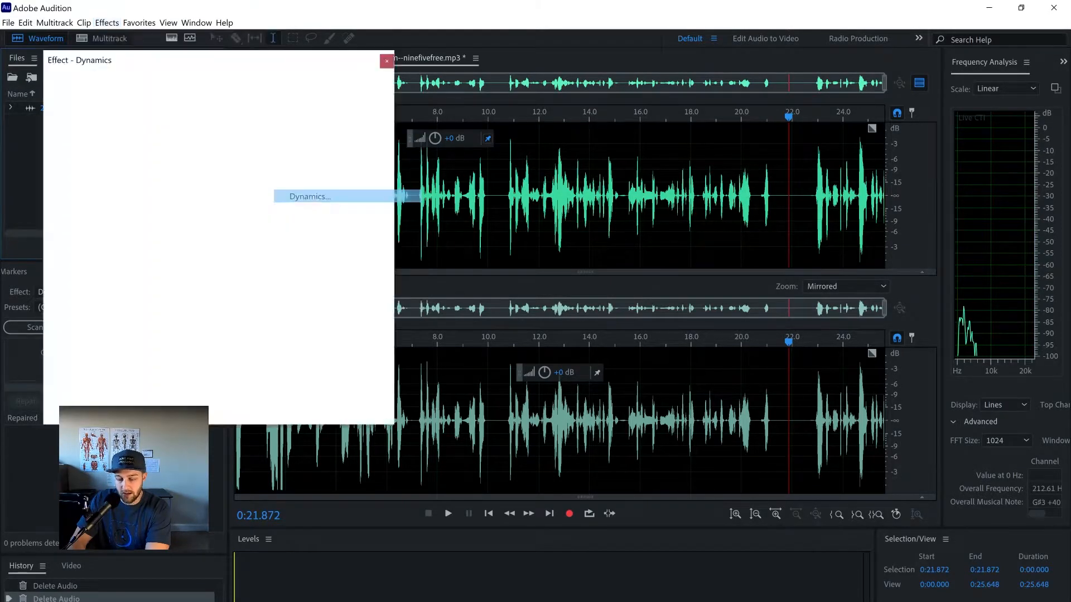
drag(271, 64, 204, 57)
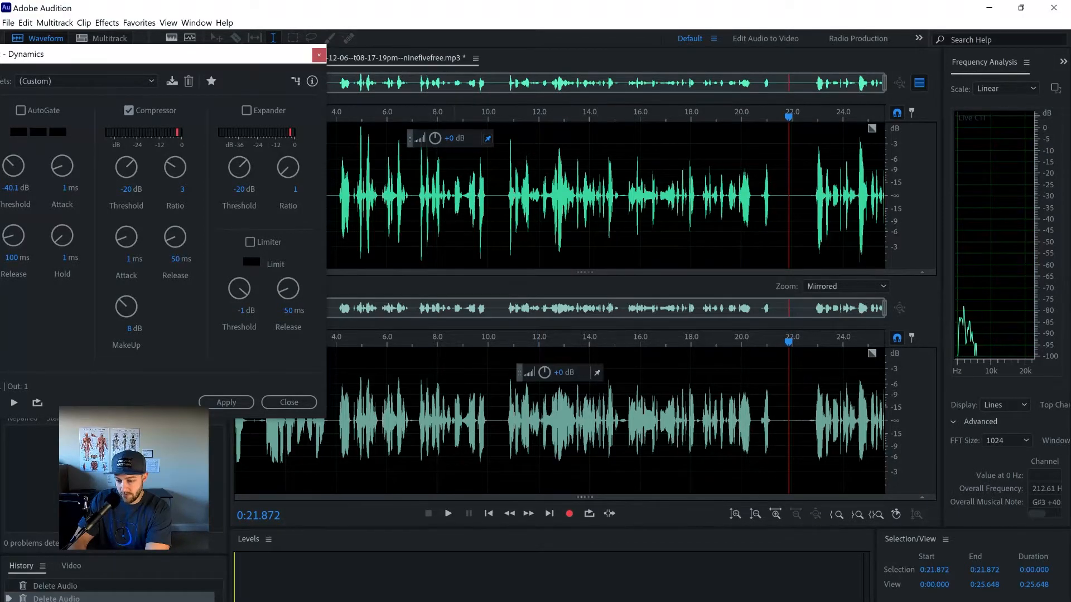
drag(380, 196, 590, 200)
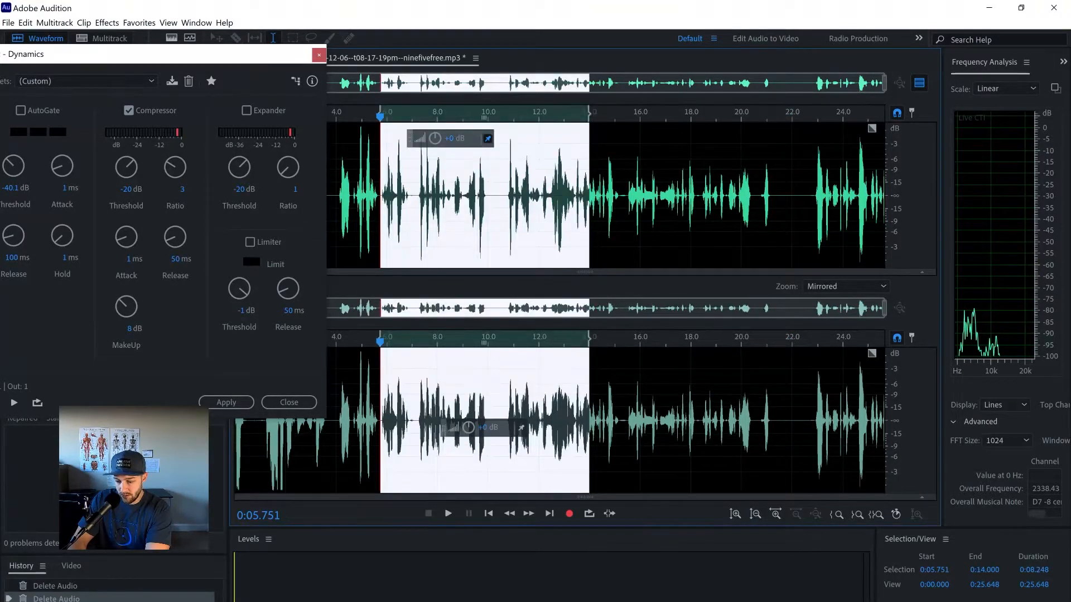
click(616, 195)
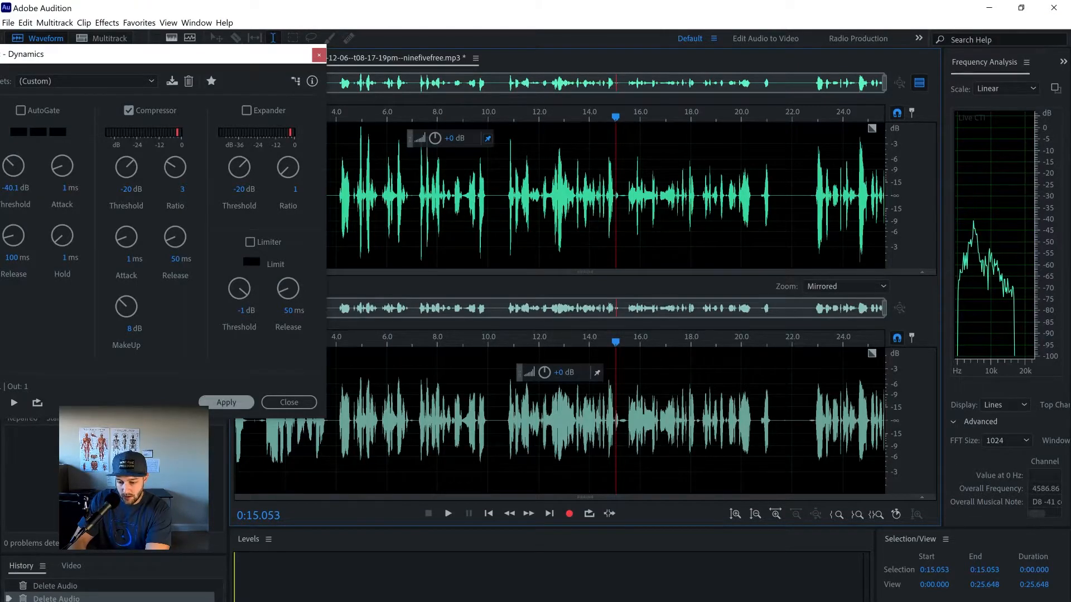
click(227, 402)
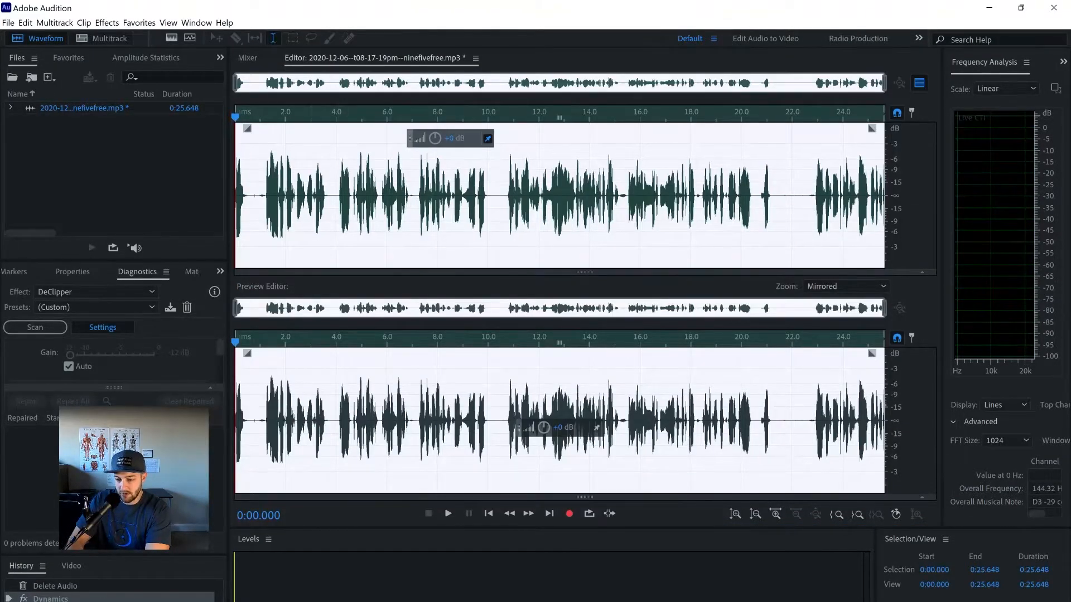
Step: Apply the Parametric Equalizer with 15.7 dB low shelf at 93 Hz, -5.1 dB at 421 Hz and 11.6 dB high shelf at 5920 Hz
click(107, 22)
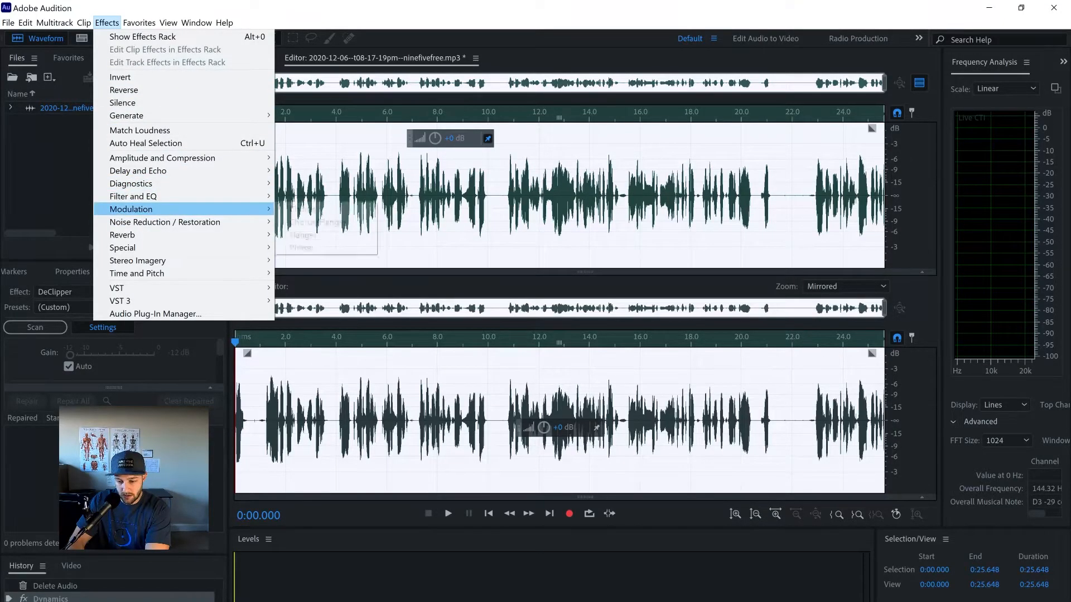
mouse_move(251, 197)
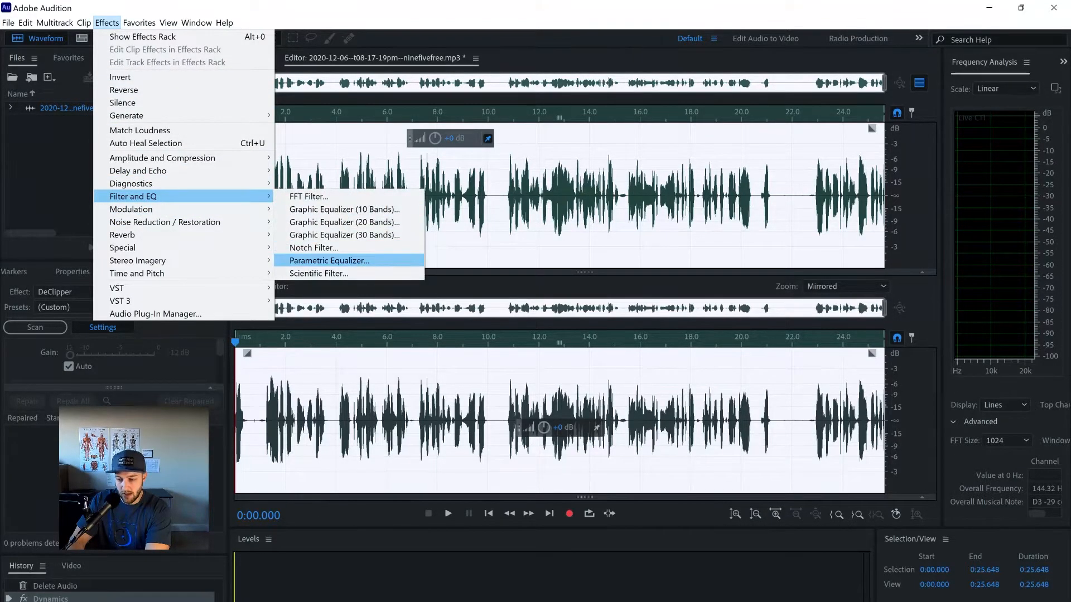
click(315, 260)
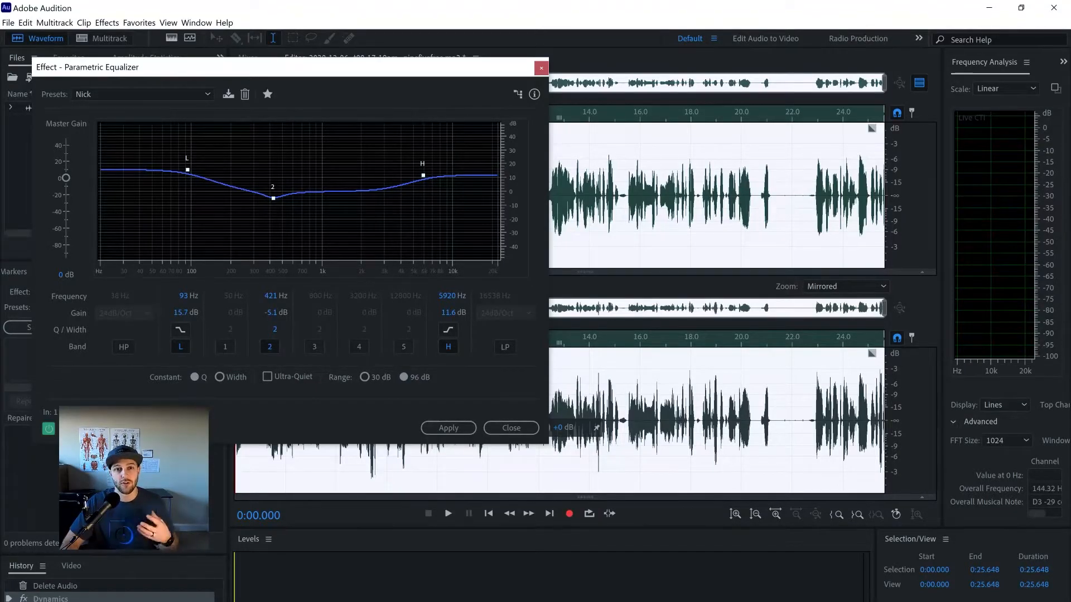
click(448, 428)
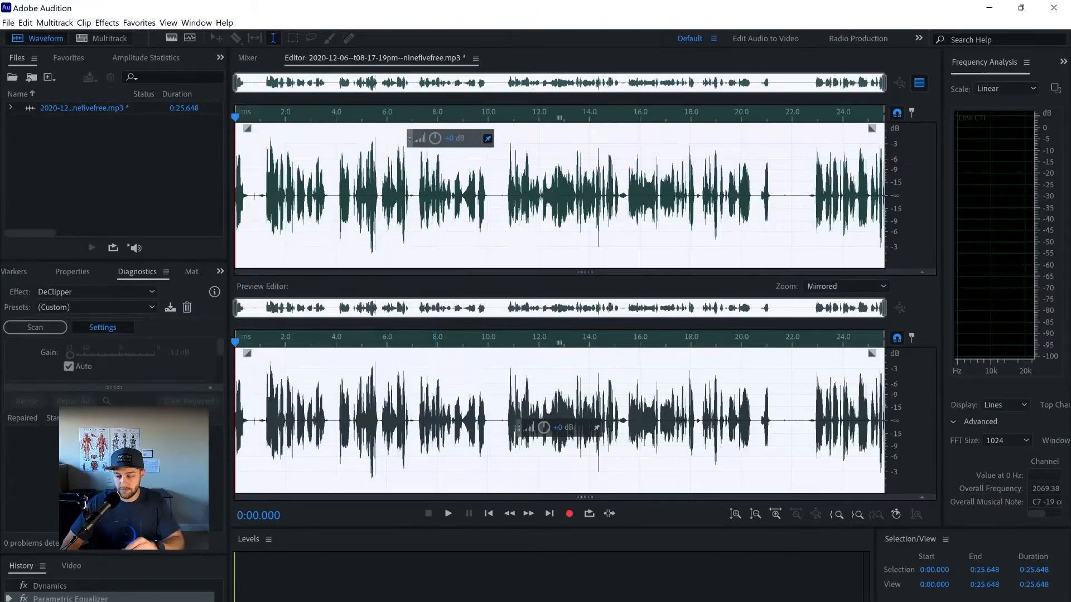
Step: Apply the same Dynamics compression a second time after the equalizer and hide the Preview Editor
click(107, 22)
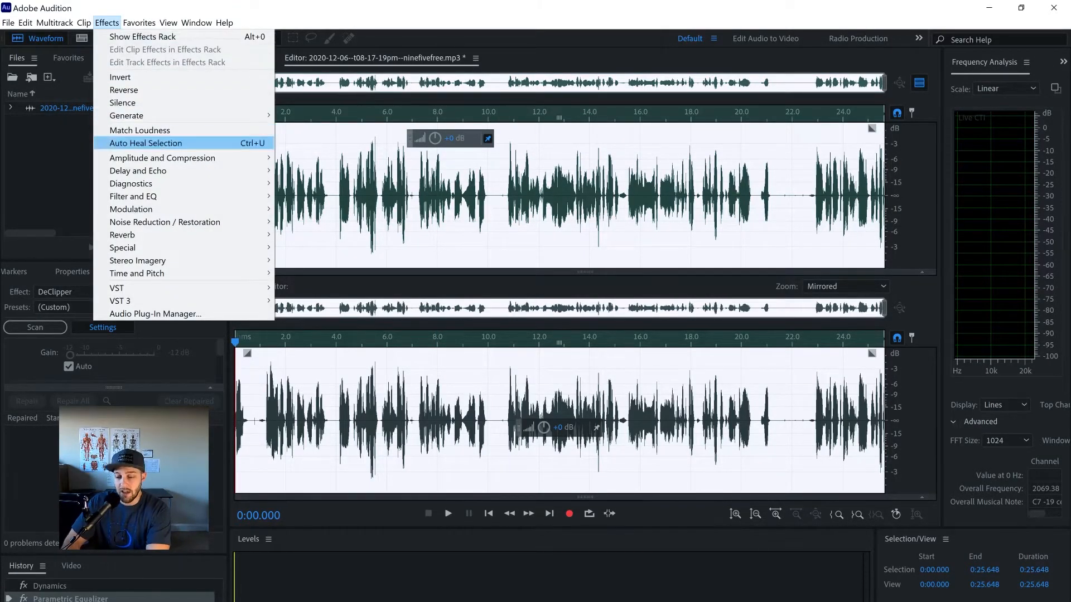
mouse_move(161, 158)
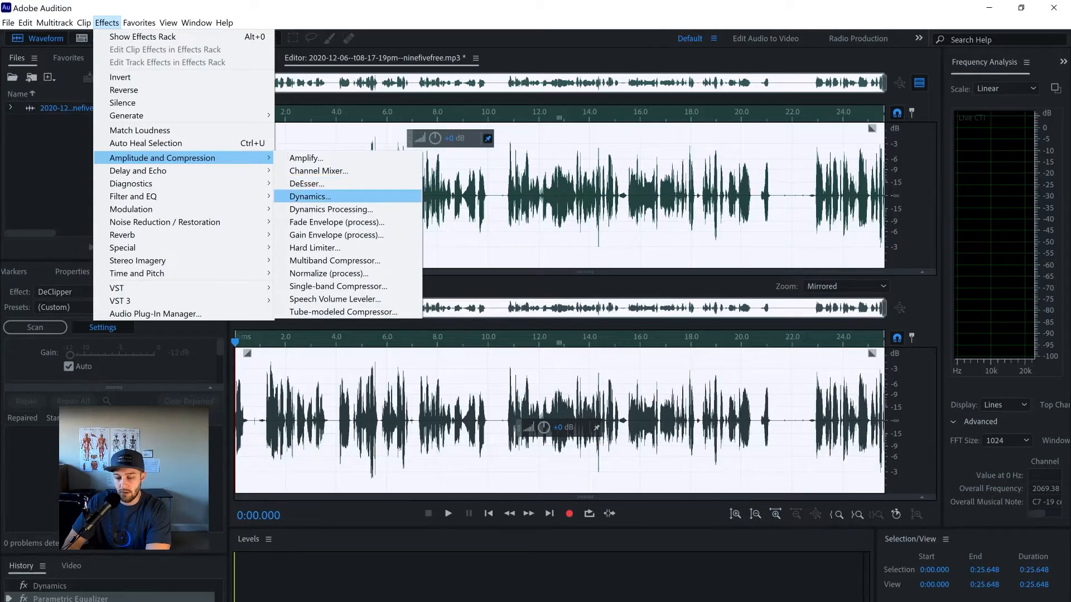
click(309, 196)
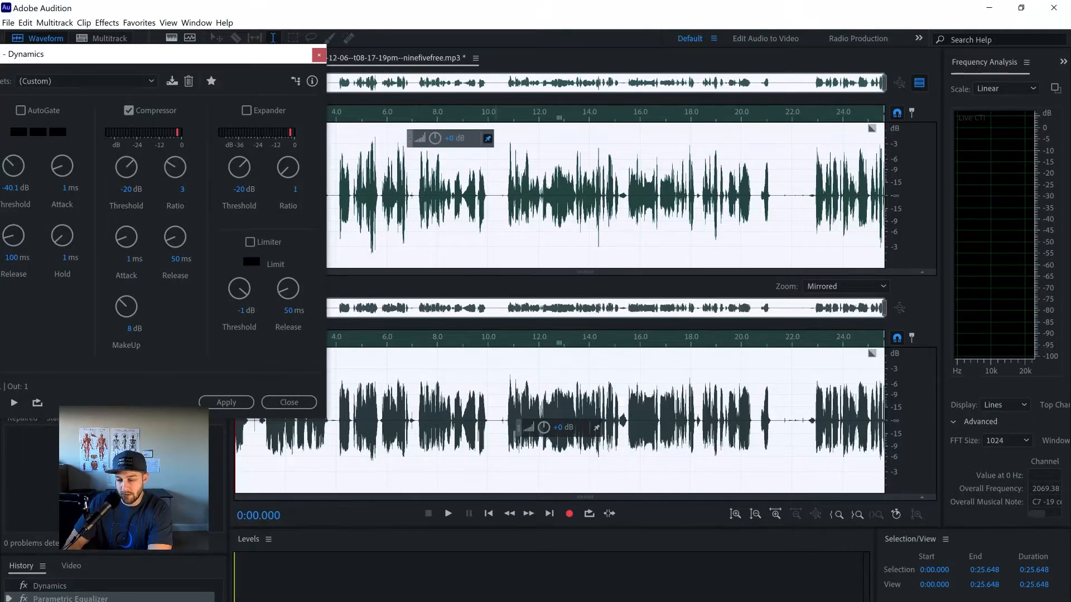
click(226, 402)
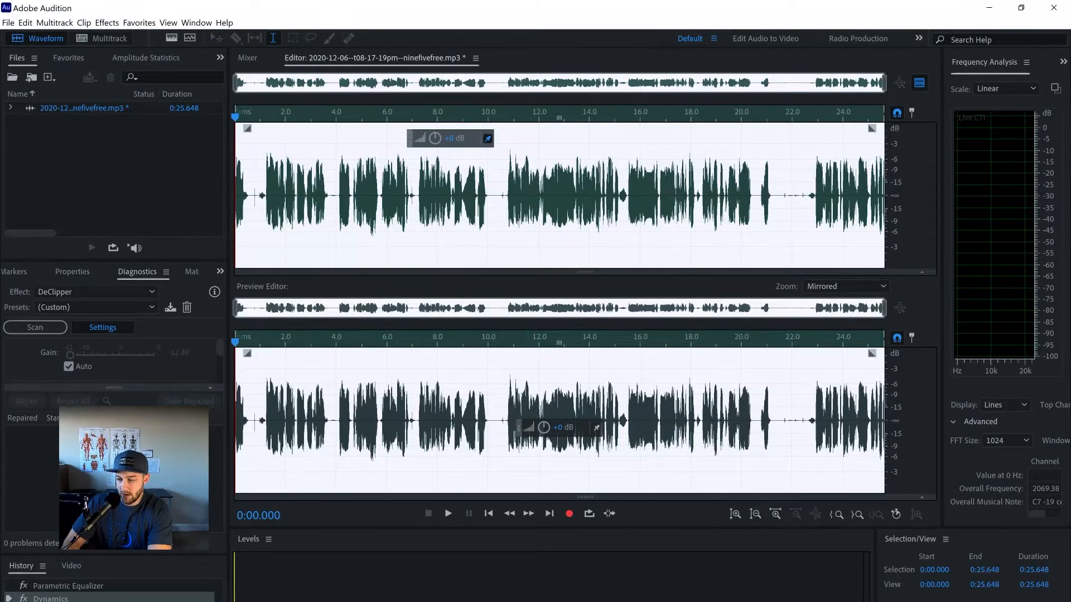
click(919, 82)
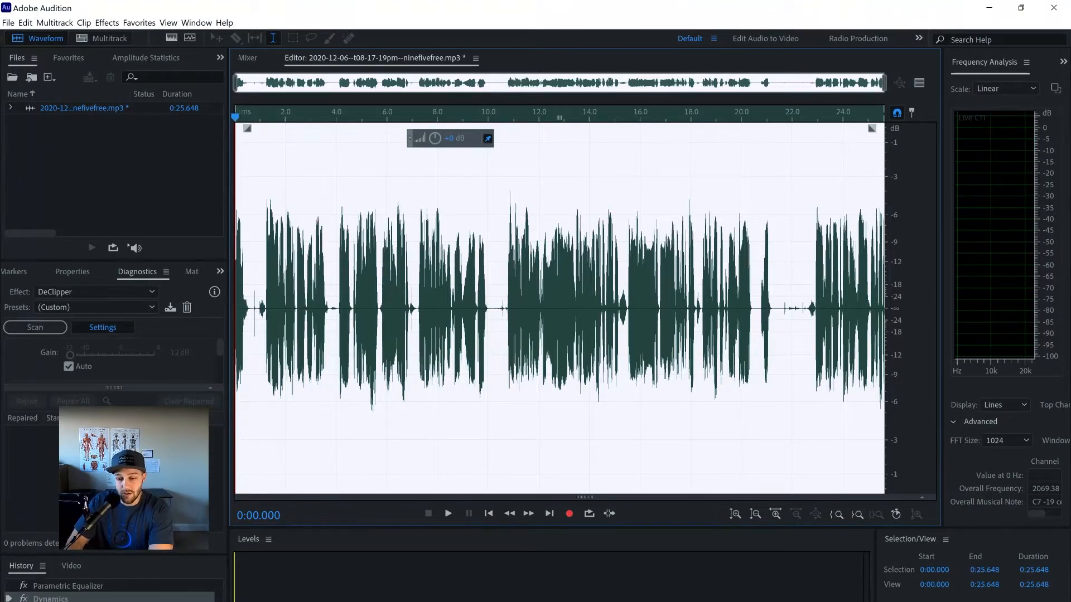
Step: Export the processed recording to the Desktop as an MP3 file named Test2, keeping the 192 Kbps CBR format settings
click(8, 23)
mouse_move(34, 236)
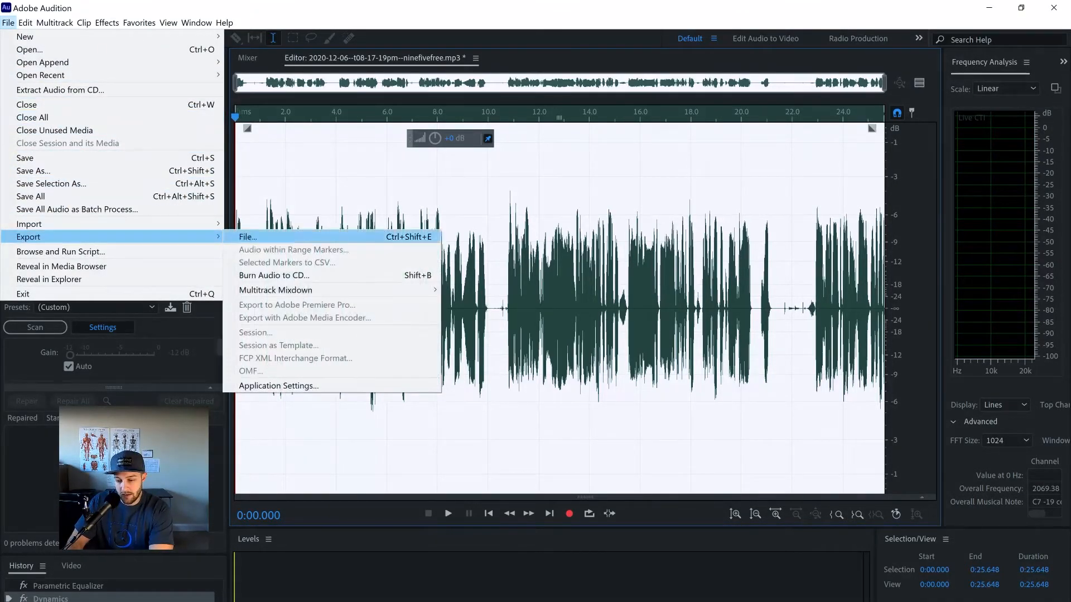
click(248, 236)
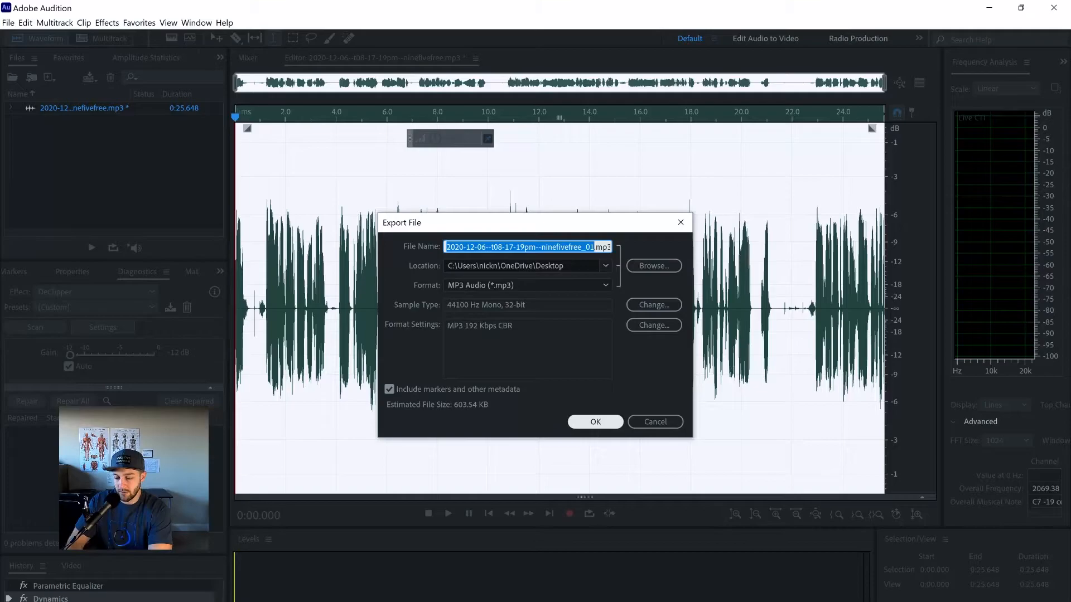
click(596, 421)
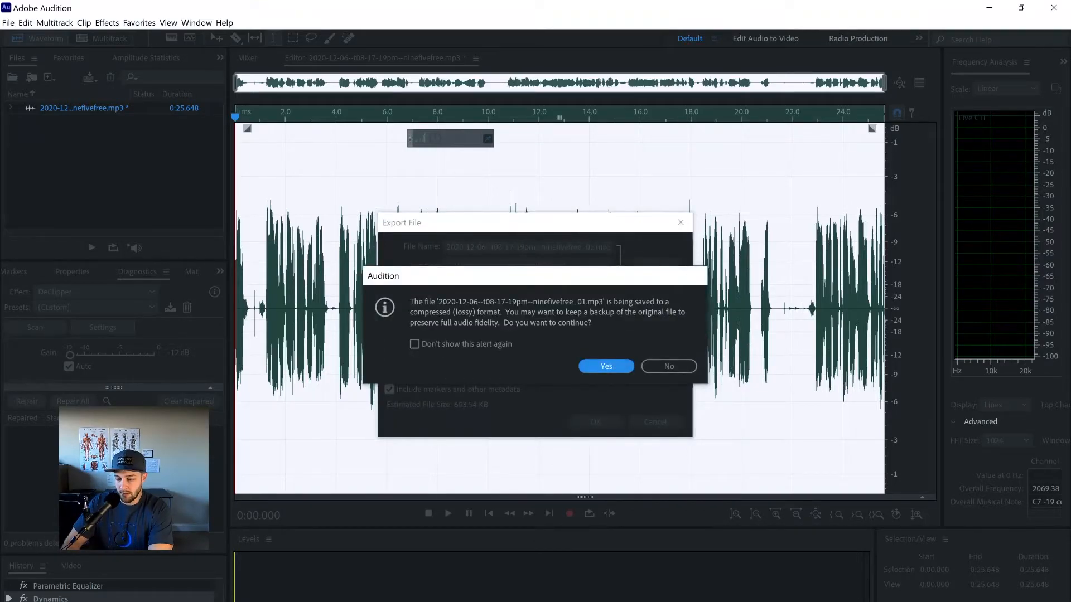
click(669, 366)
click(569, 246)
text(Test)
key(ctrl+a)
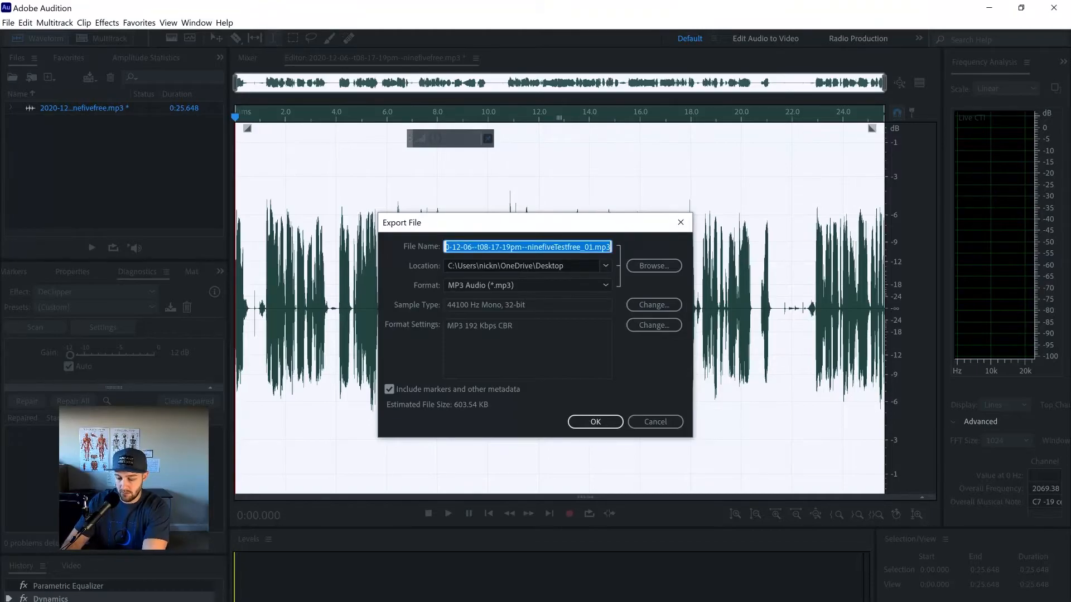
text(Test2)
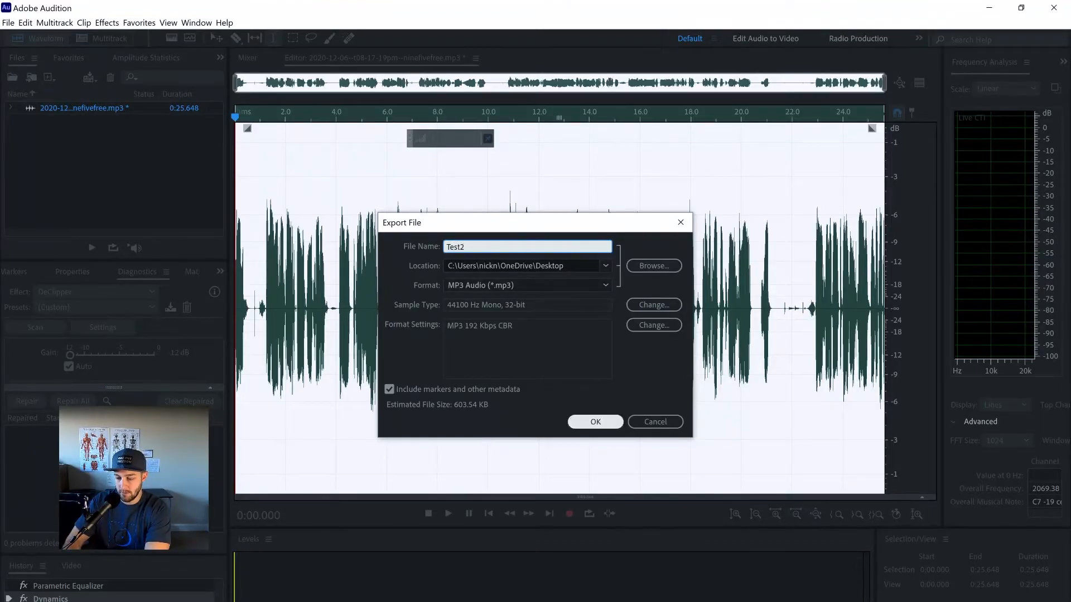
click(595, 422)
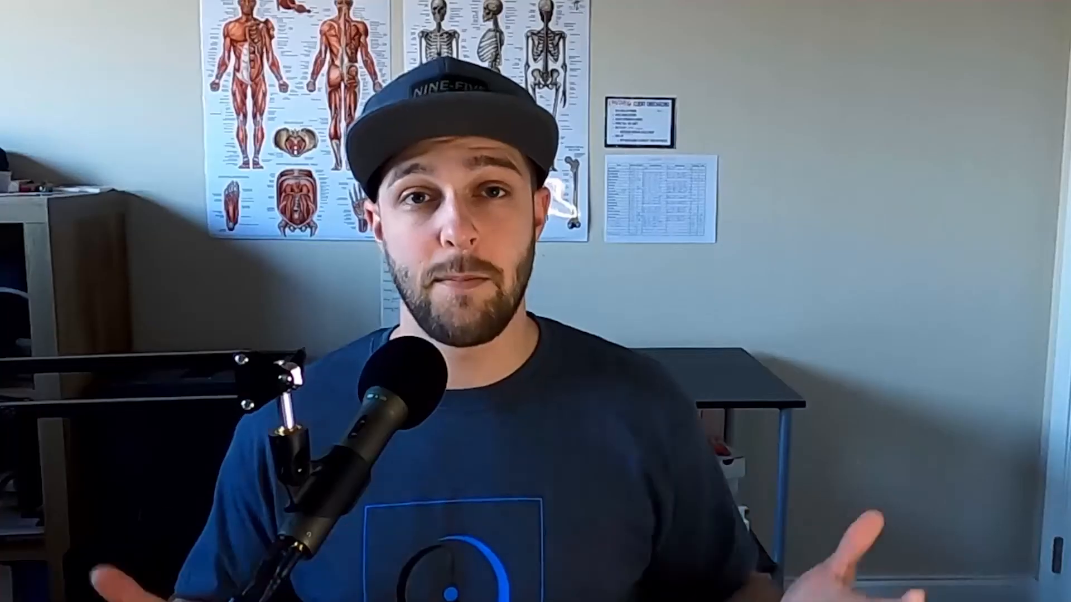